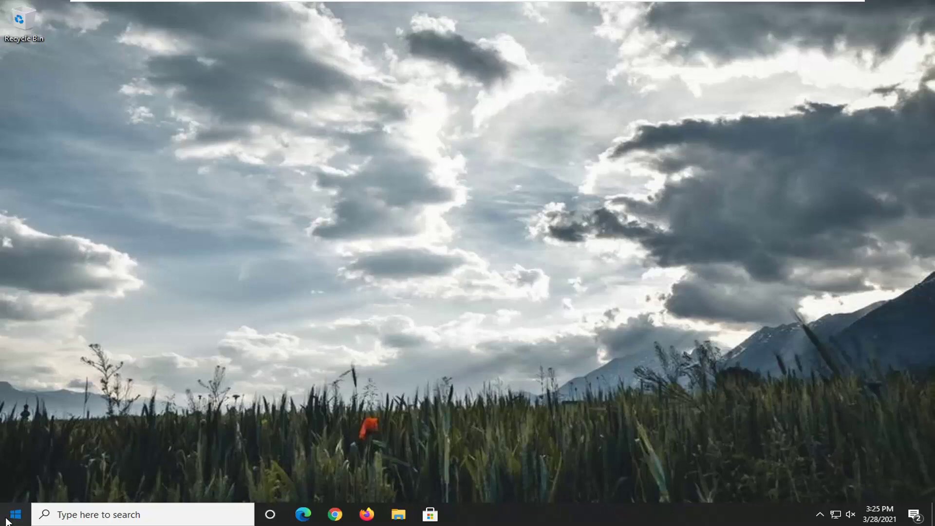
# - Launch regedit from Start as administrator and approve the UAC prompt
pyautogui.click(7, 517)
pyautogui.write('reged')
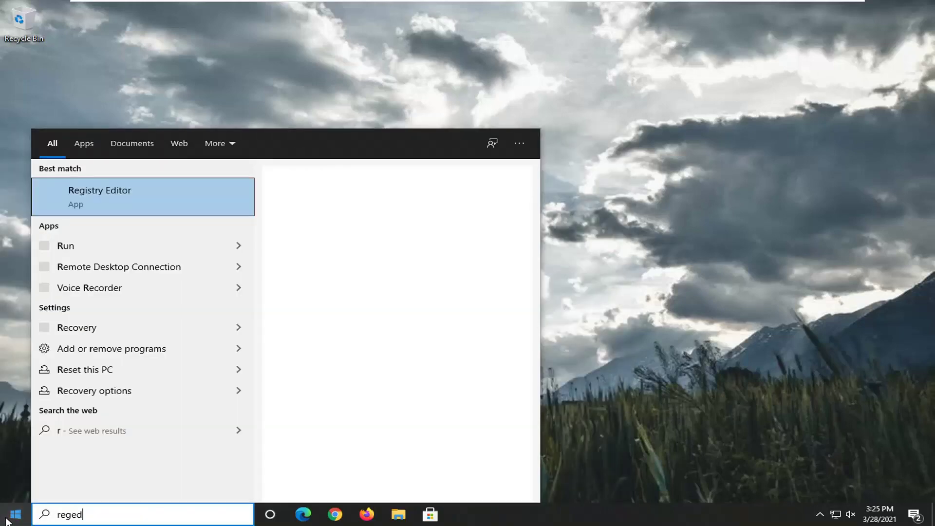
pyautogui.write('it')
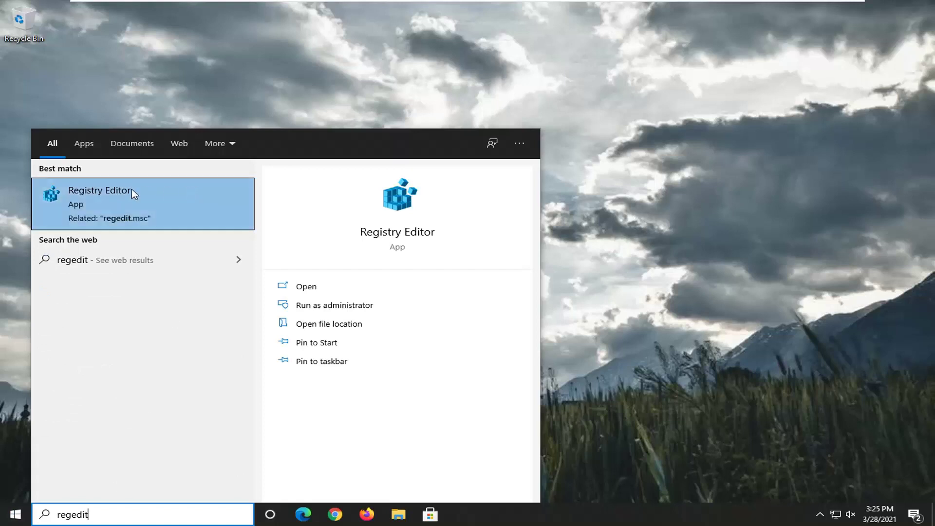
pyautogui.rightClick(109, 200)
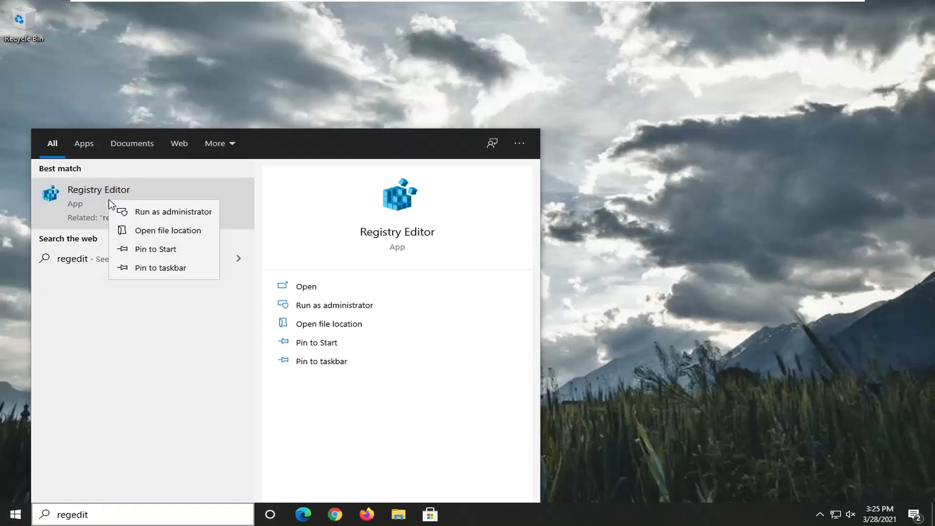
pyautogui.click(139, 212)
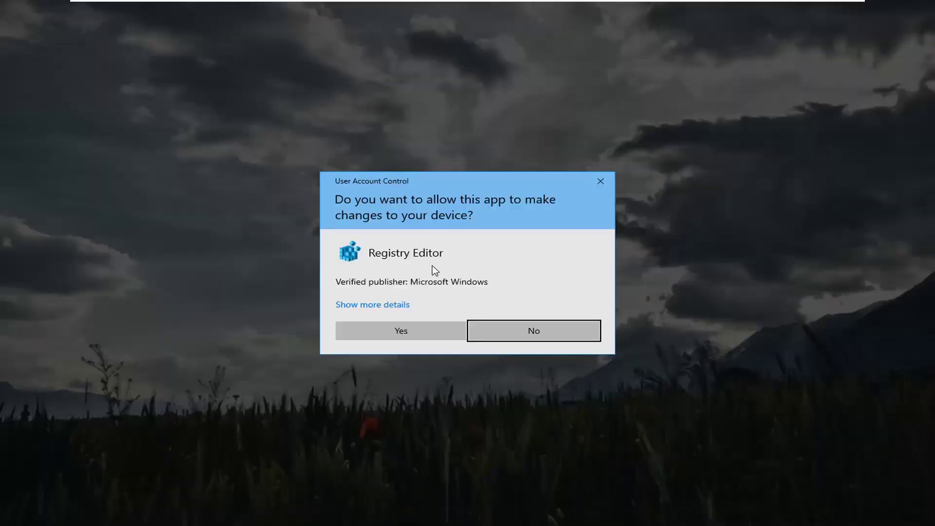
pyautogui.click(386, 334)
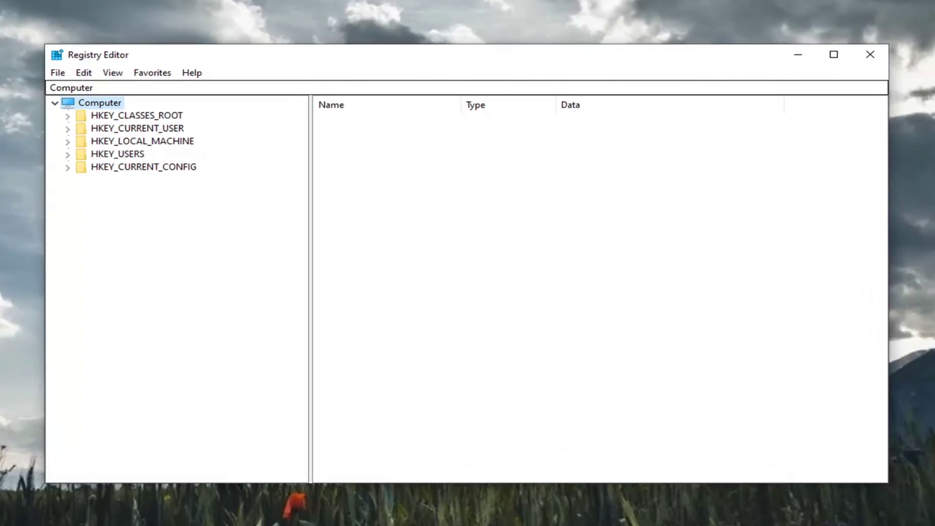
pyautogui.click(59, 73)
pyautogui.click(80, 106)
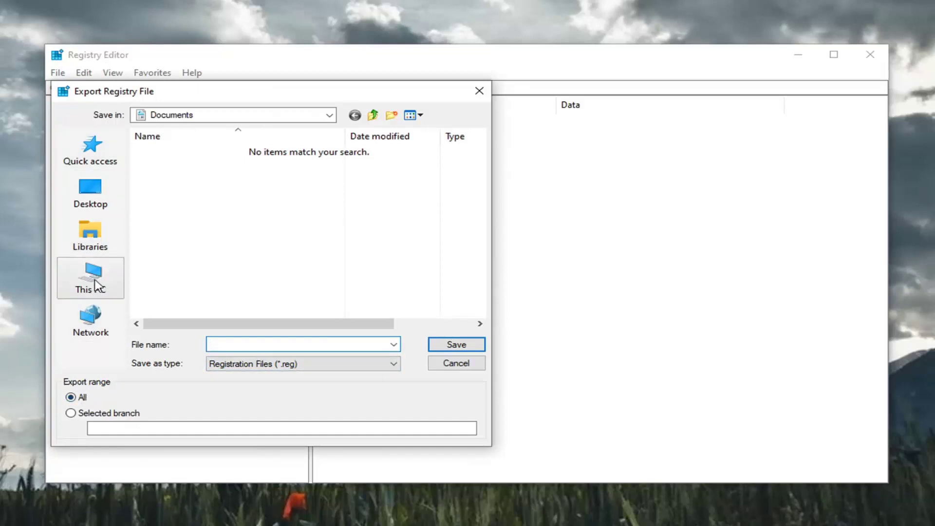
pyautogui.click(456, 364)
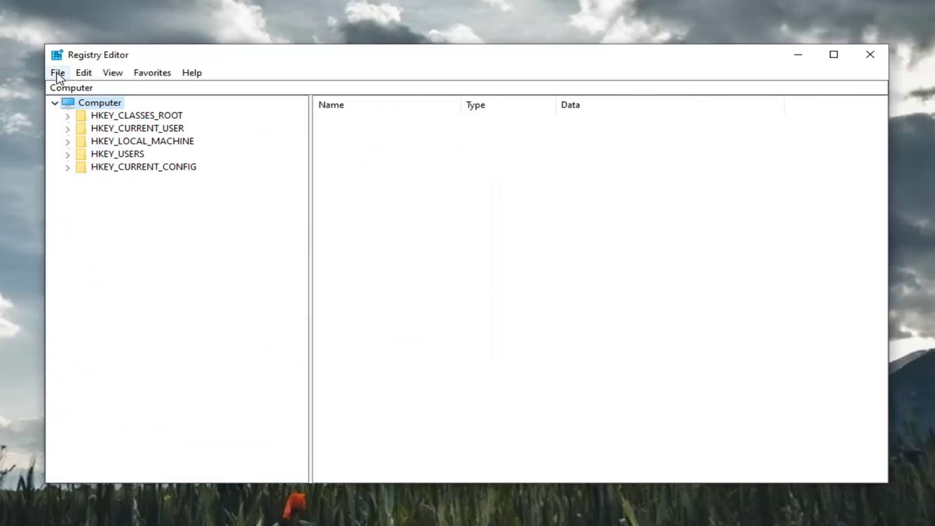
pyautogui.click(58, 73)
pyautogui.click(88, 91)
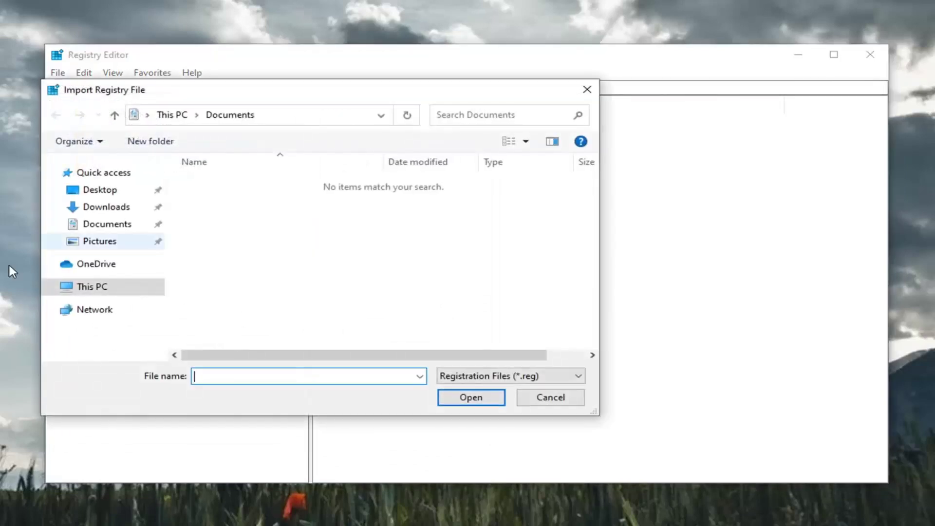
pyautogui.click(81, 191)
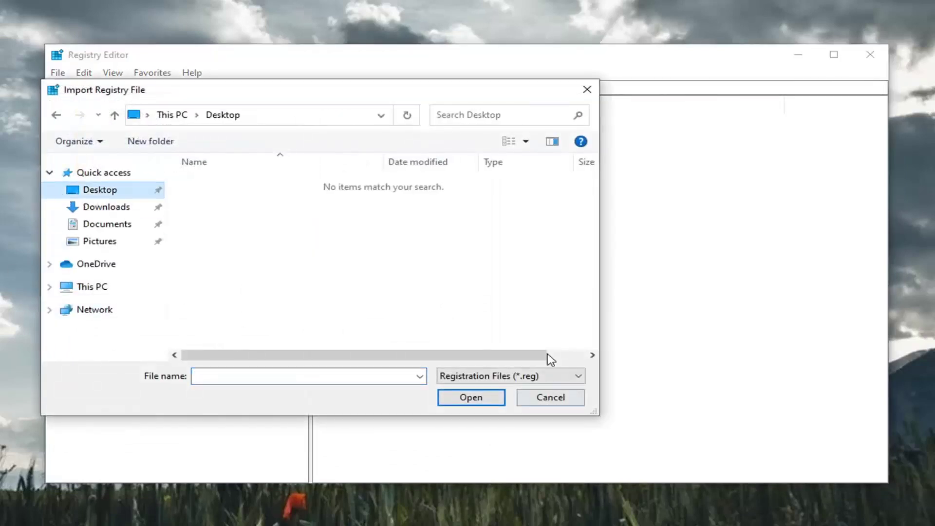
pyautogui.click(92, 289)
pyautogui.click(549, 402)
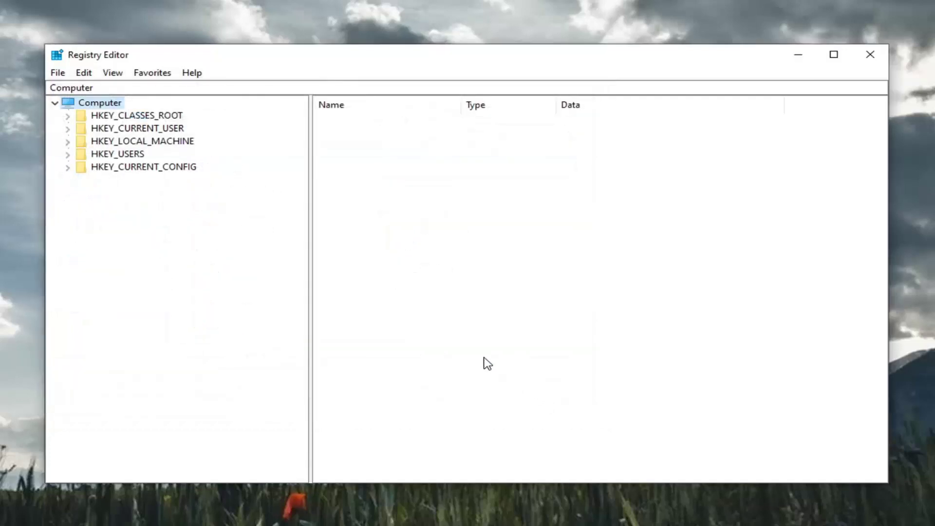
# - Expand HKEY_LOCAL_MACHINE, then SOFTWARE, then Microsoft in the key tree
pyautogui.click(164, 143)
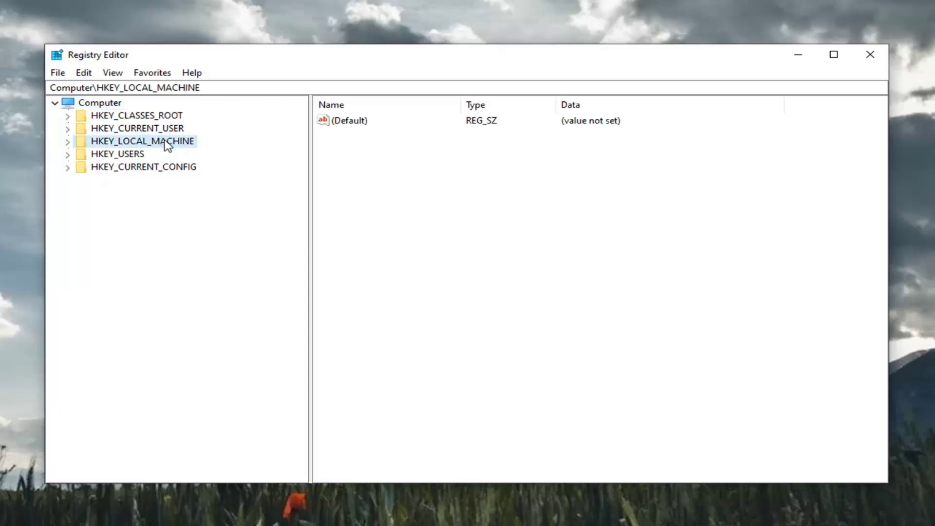
pyautogui.doubleClick(166, 143)
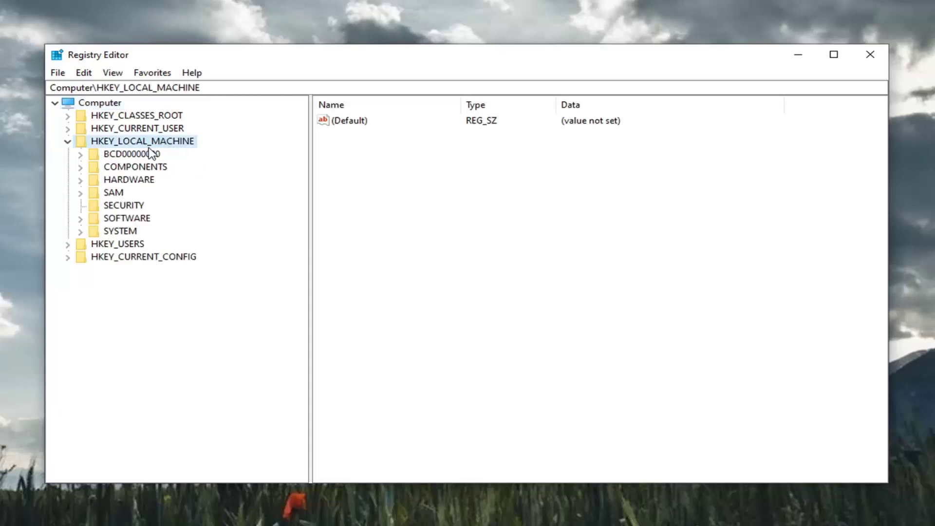
pyautogui.click(116, 219)
pyautogui.doubleClick(121, 220)
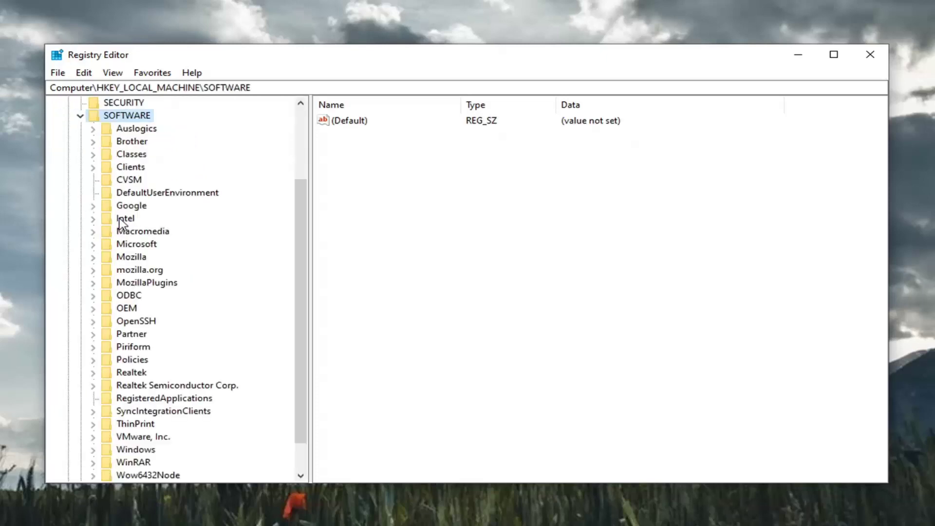
pyautogui.scroll(-1, 124, 219)
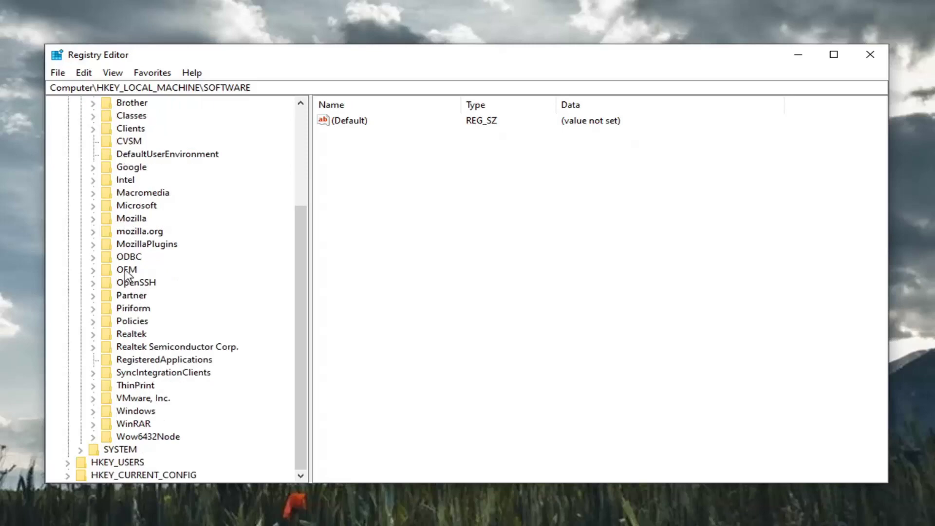
pyautogui.doubleClick(132, 206)
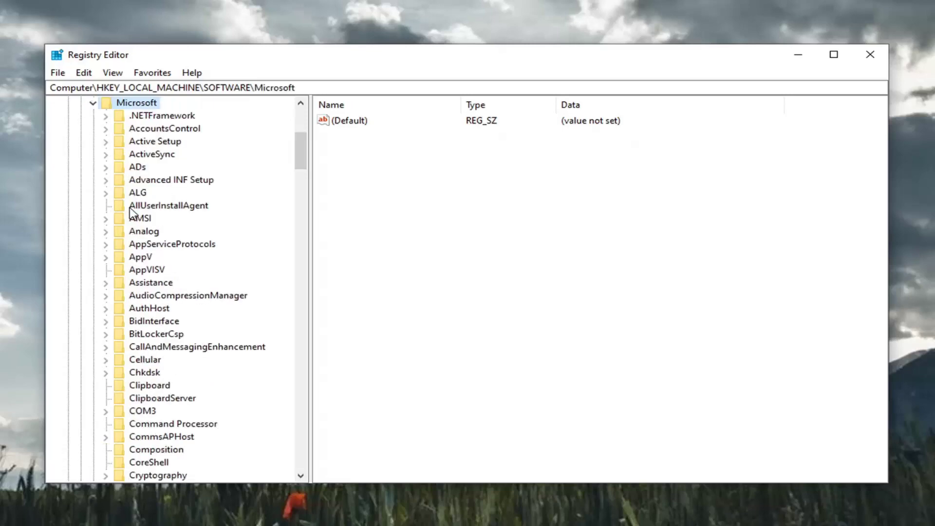
pyautogui.scroll(-7, 137, 216)
pyautogui.scroll(-8, 143, 259)
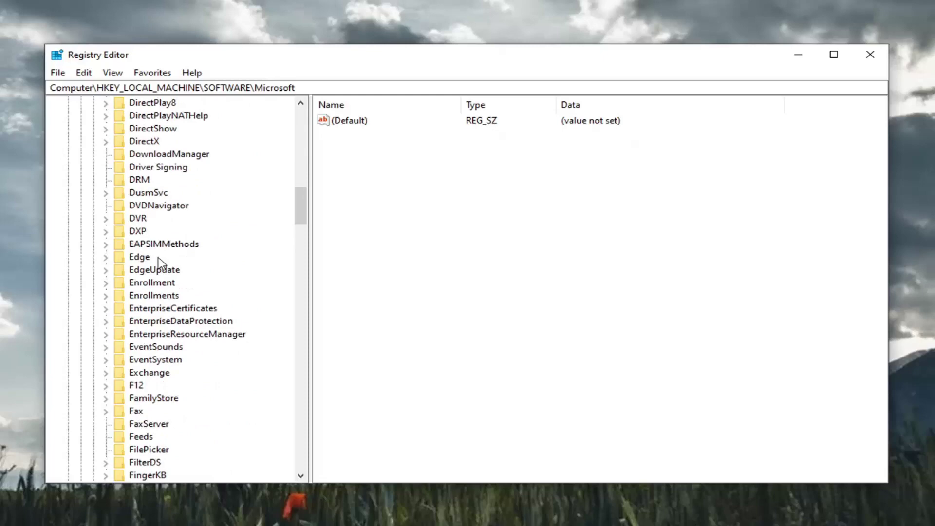
pyautogui.scroll(-9, 132, 278)
pyautogui.scroll(-8, 126, 310)
pyautogui.scroll(-5, 123, 308)
pyautogui.scroll(-4, 123, 307)
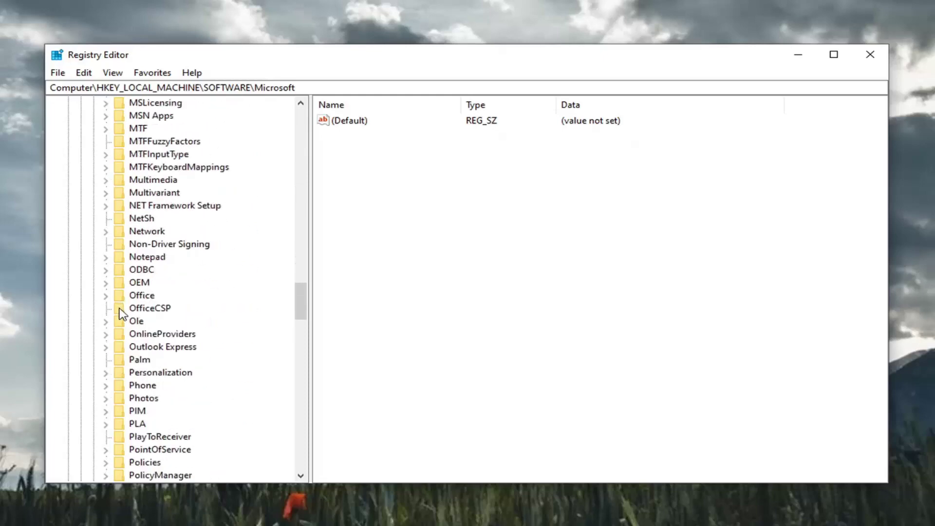
# - Expand Office and select its 16.0 key, showing its subkeys
pyautogui.doubleClick(145, 299)
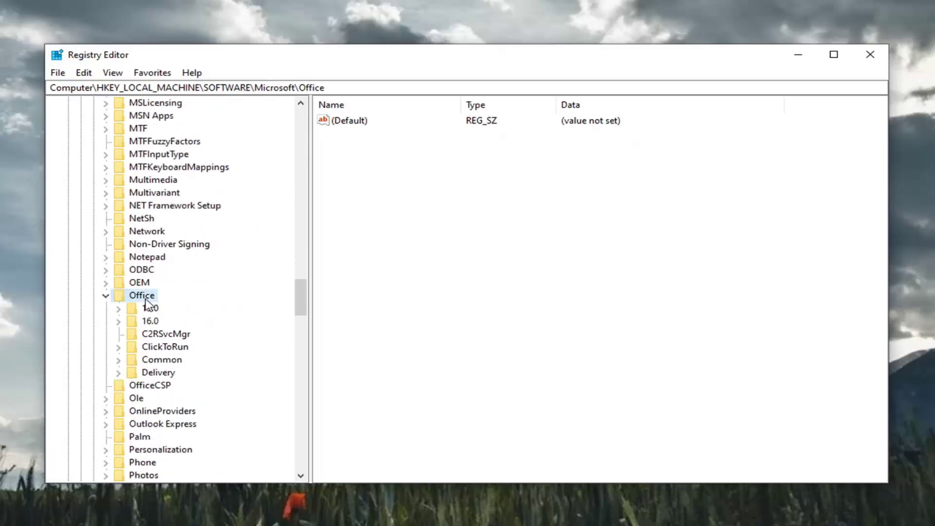
pyautogui.click(150, 322)
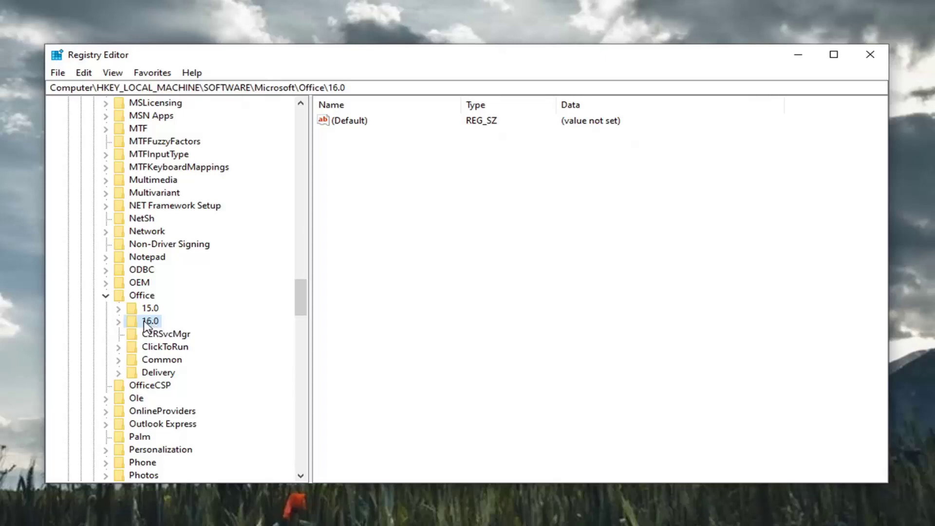
pyautogui.doubleClick(145, 326)
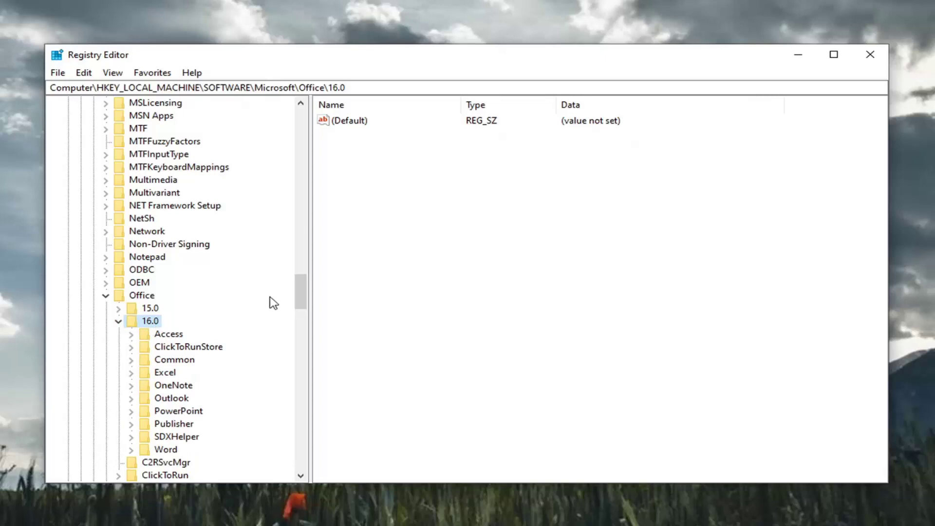
pyautogui.scroll(-1, 179, 453)
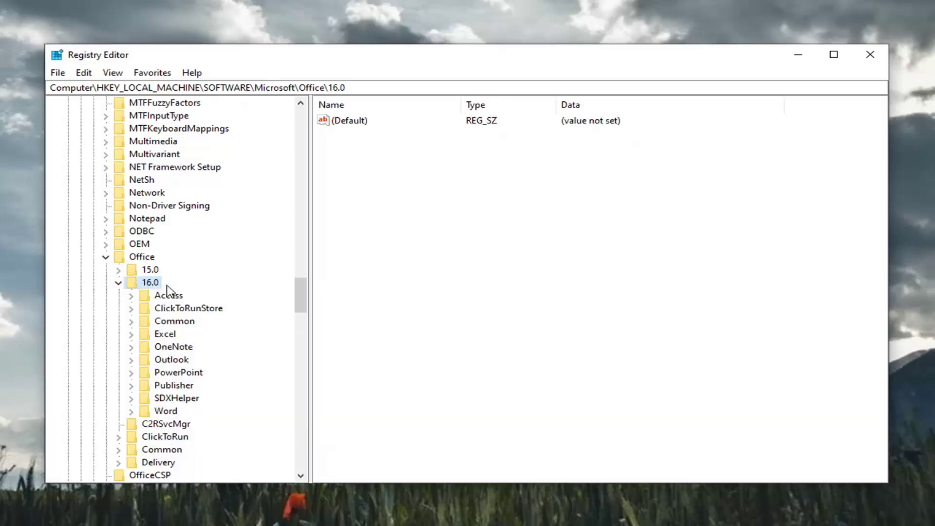
# - Add a new subkey named Delivery under Office\16.0
pyautogui.rightClick(152, 289)
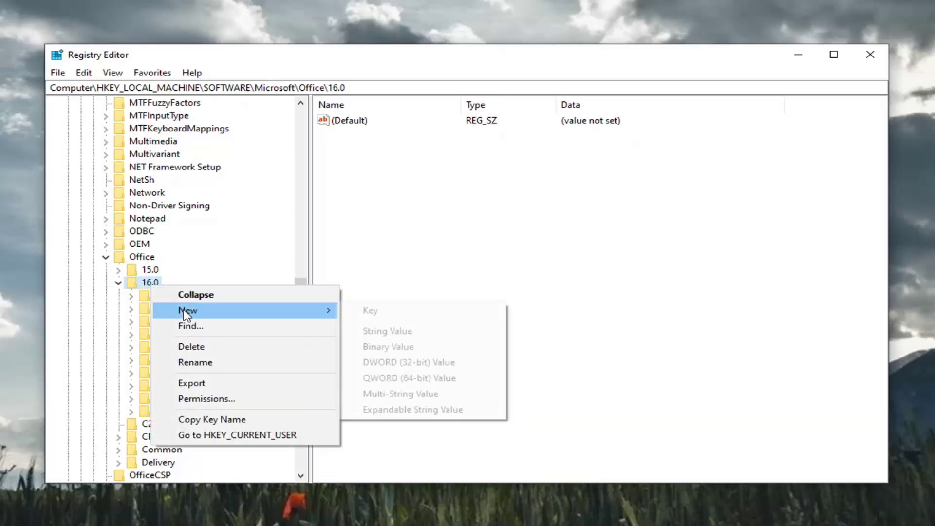
pyautogui.moveTo(188, 309)
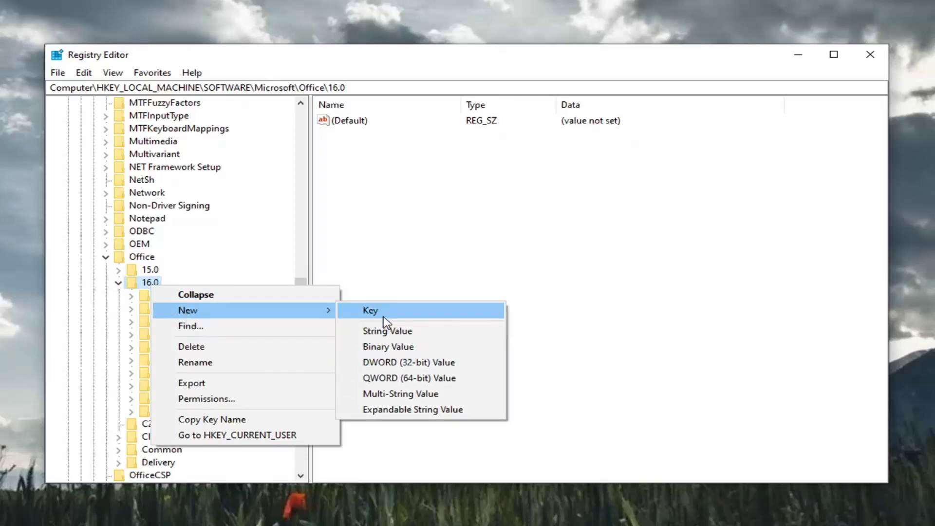
pyautogui.click(383, 313)
pyautogui.write('Deliv')
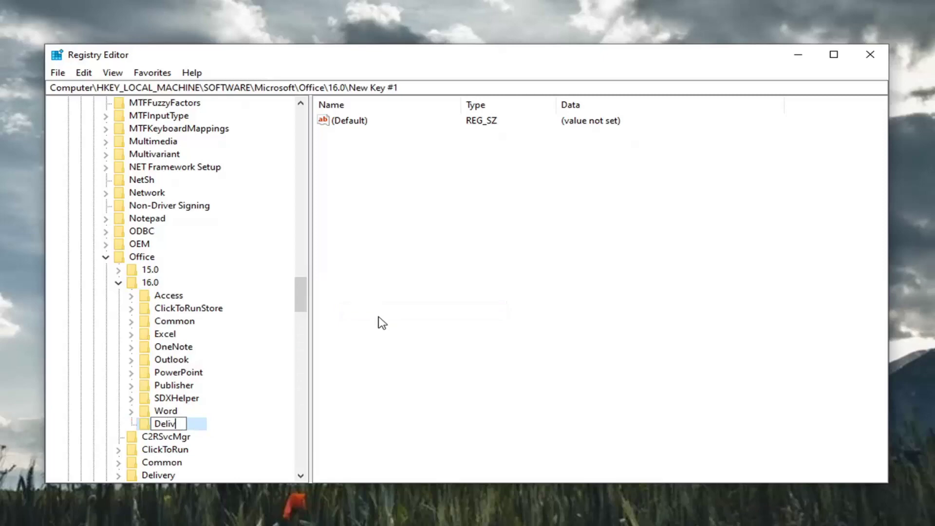
pyautogui.write('ery')
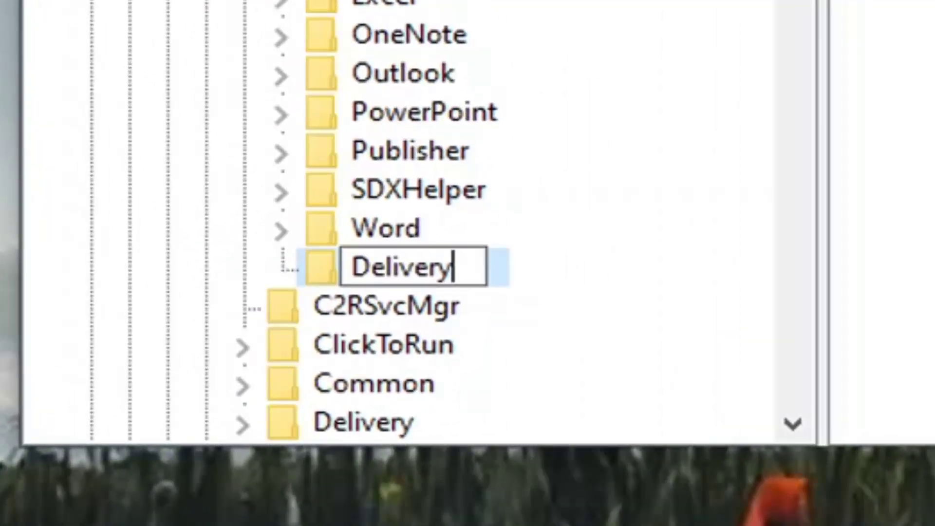
pyautogui.press('Return')
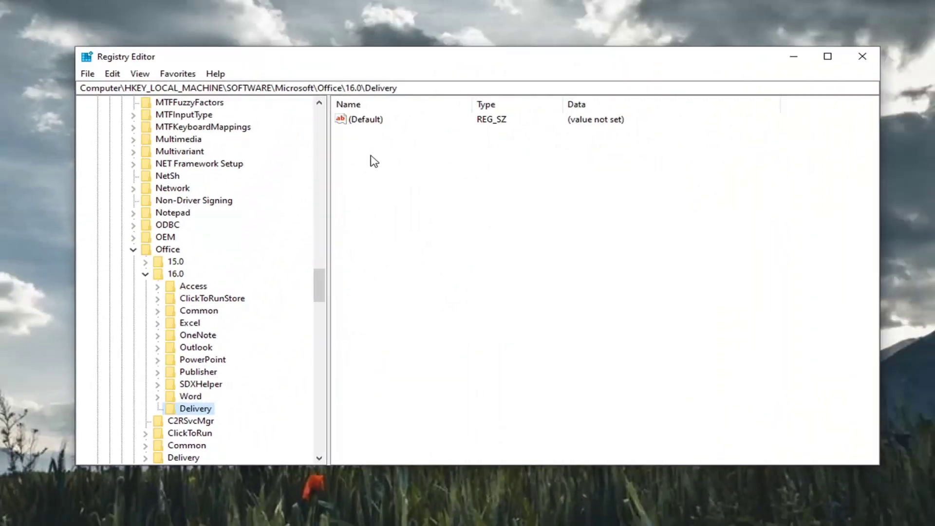
# - Add a new string value named LocalCacheDrive inside the Delivery key
pyautogui.rightClick(368, 161)
pyautogui.moveTo(403, 161)
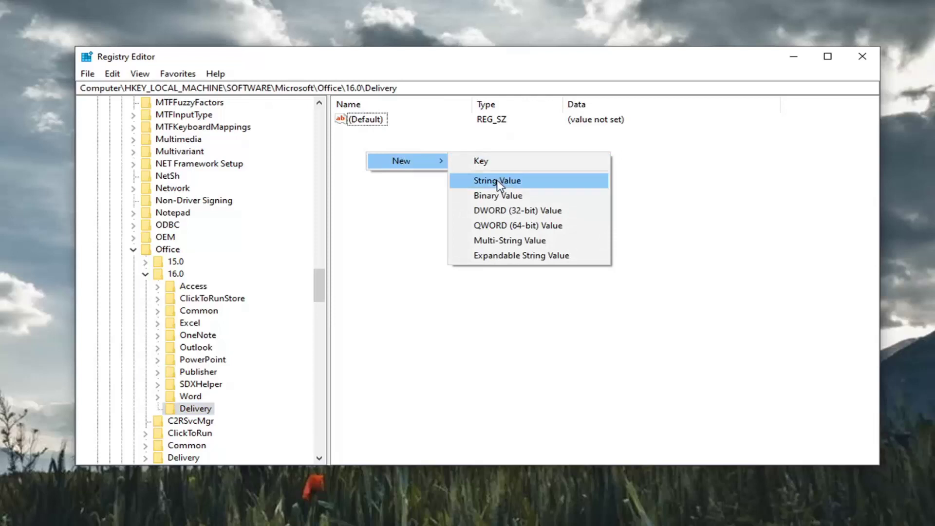
pyautogui.click(487, 182)
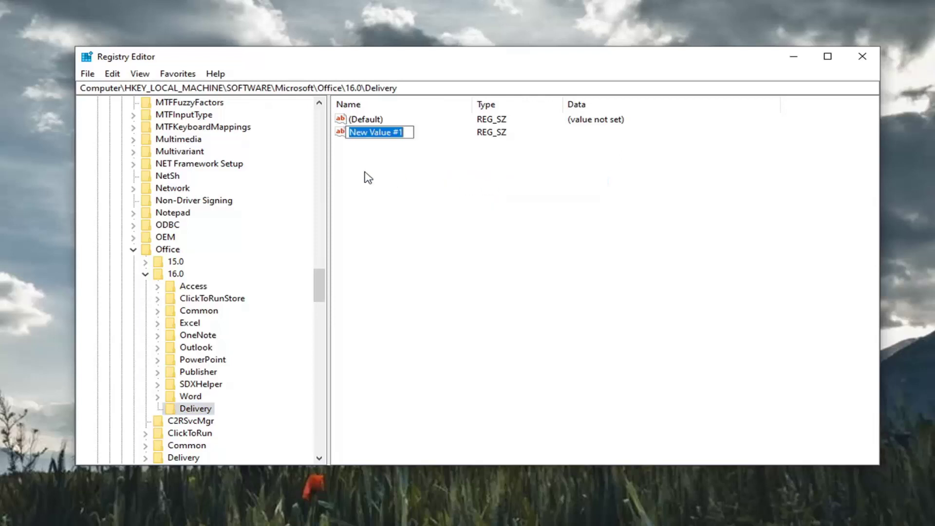
pyautogui.write('LocalCach')
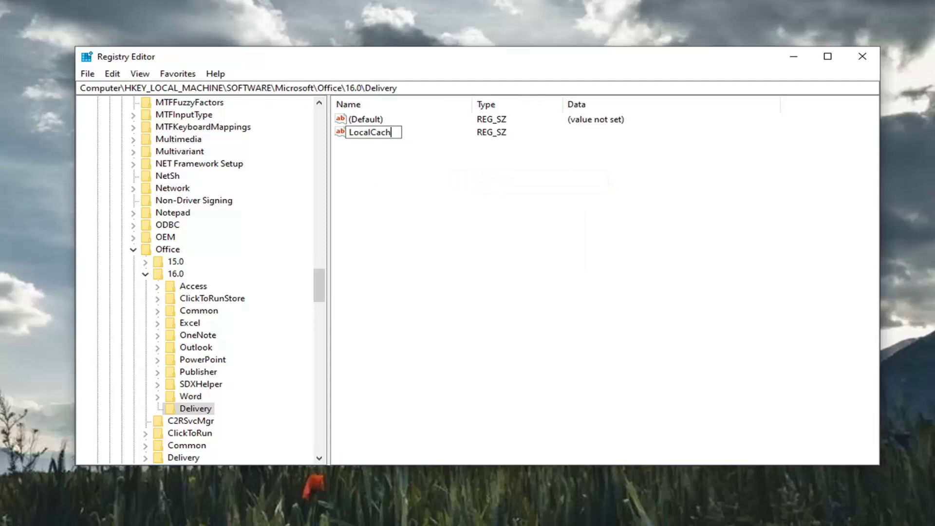
pyautogui.write('e')
pyautogui.write('Dr')
pyautogui.write('ive')
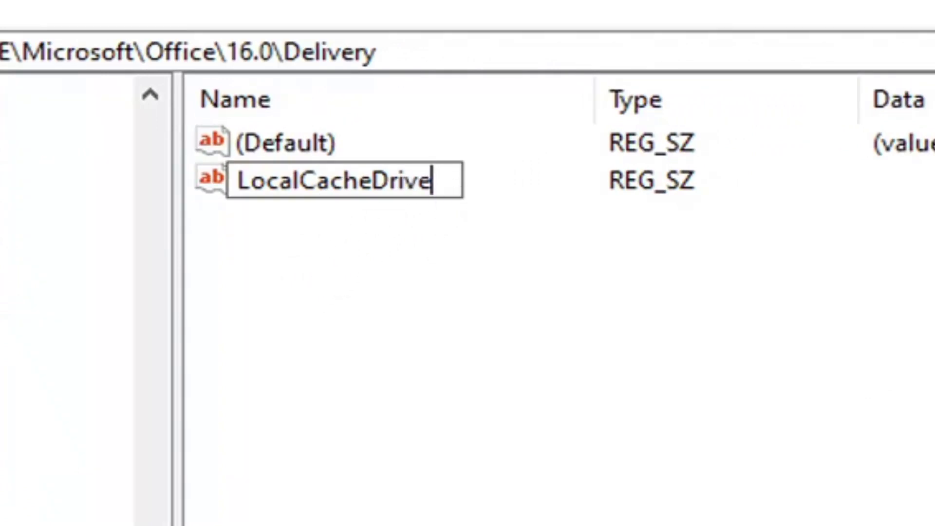
pyautogui.press('Return')
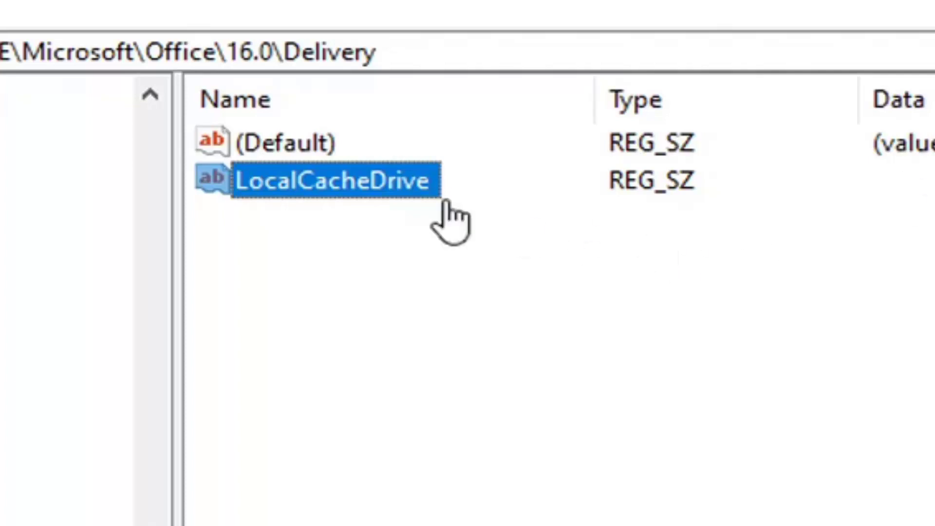
# - Bring up LocalCacheDrive's Edit String dialog, then launch File Explorer from the taskbar
pyautogui.doubleClick(397, 188)
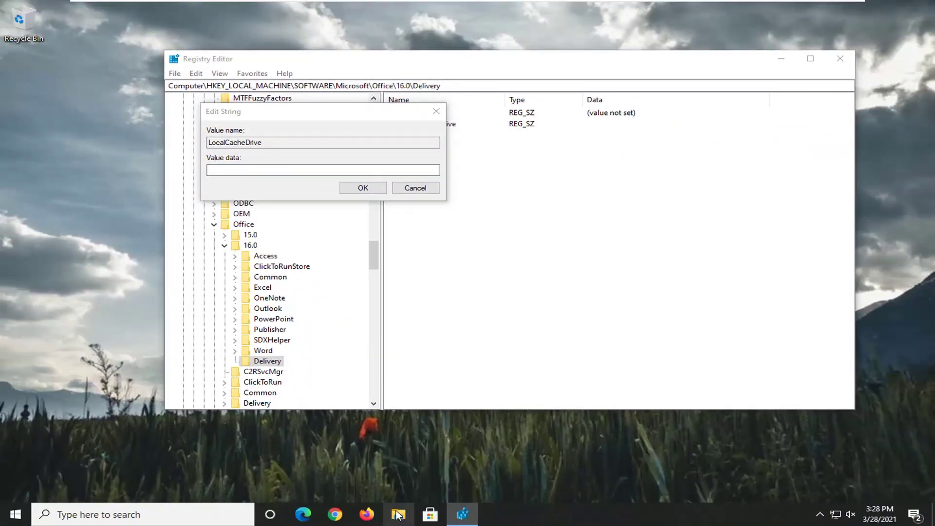
pyautogui.click(398, 515)
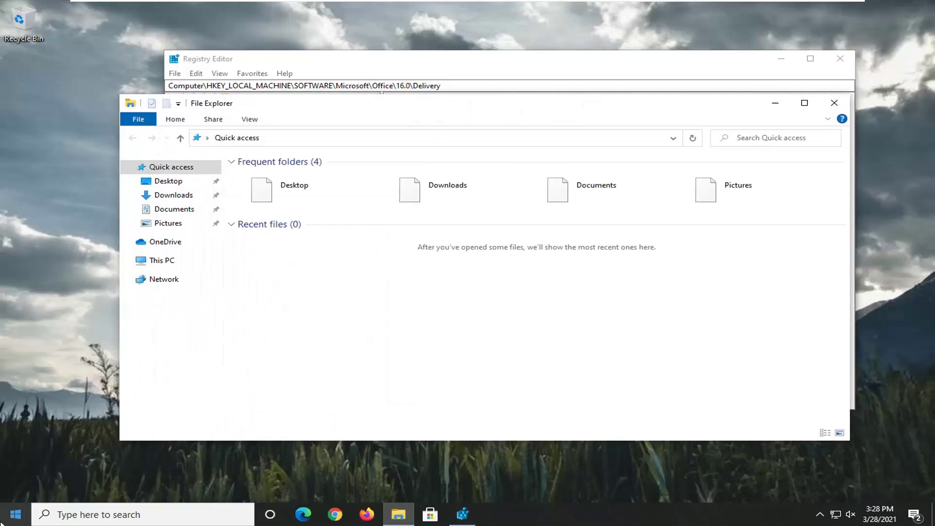
# - Check This PC shows Local Disk (C:), close File Explorer and enter C as the value data
pyautogui.click(155, 263)
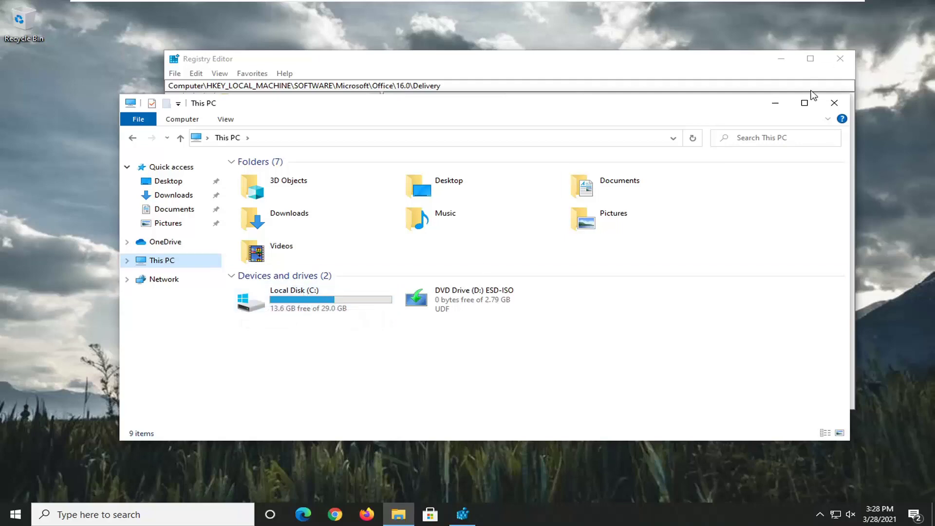
pyautogui.click(833, 102)
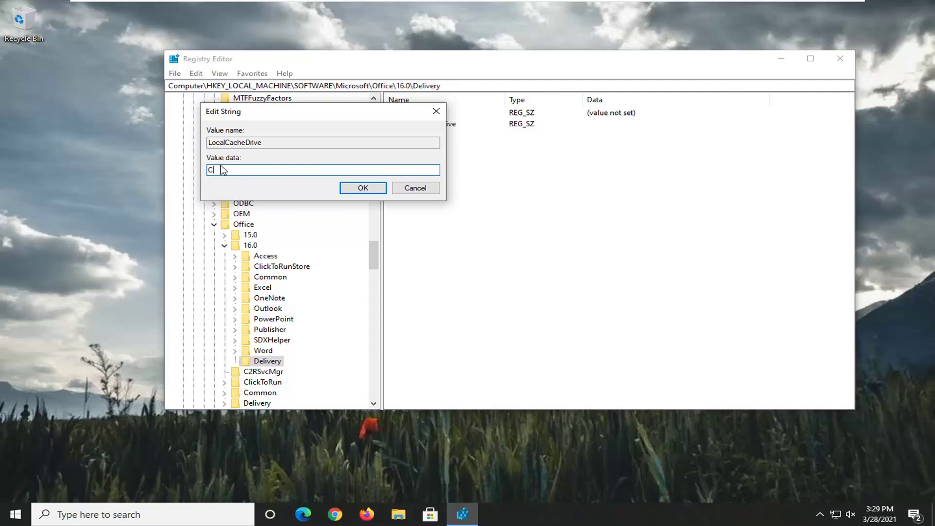
# - Save C as LocalCacheDrive's data and collapse the tree back up to Computer
pyautogui.click(363, 187)
pyautogui.click(225, 245)
pyautogui.click(213, 224)
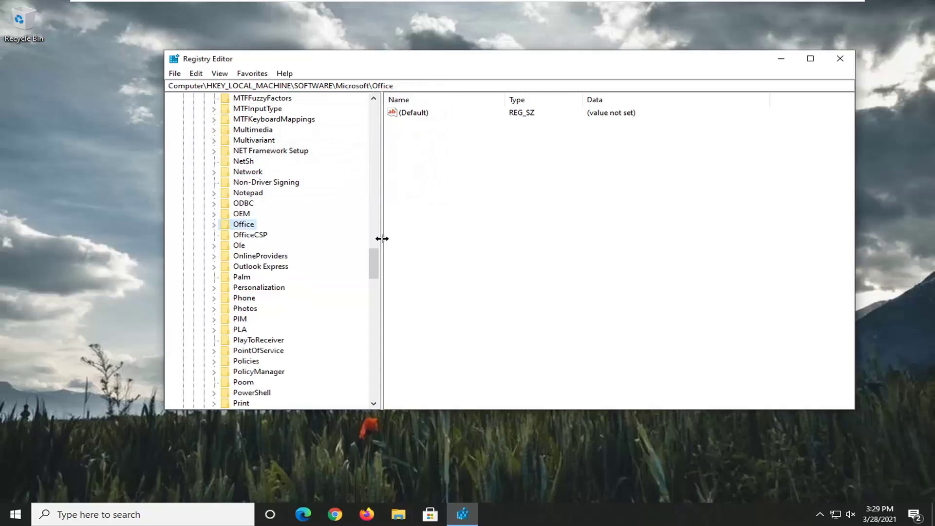
pyautogui.moveTo(373, 263); pyautogui.dragTo(370, 146)
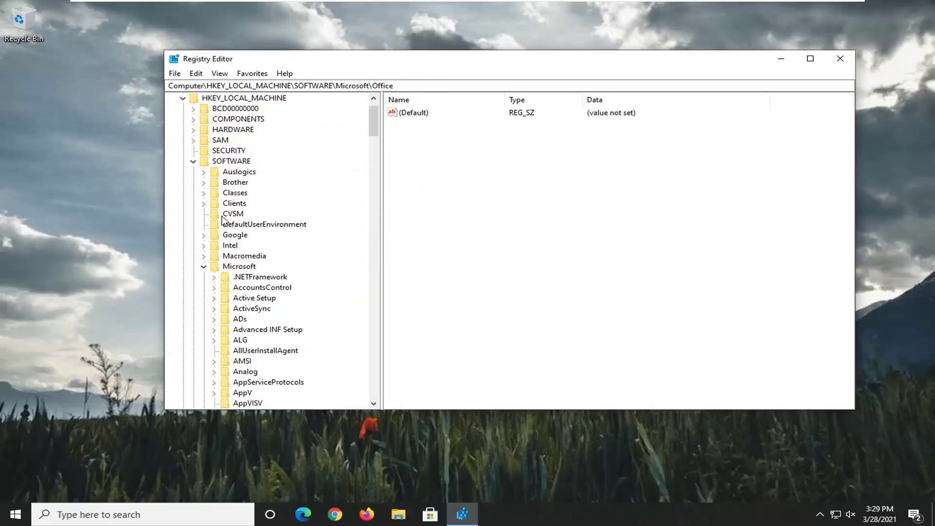
pyautogui.scroll(1, 223, 219)
pyautogui.click(203, 298)
pyautogui.click(193, 192)
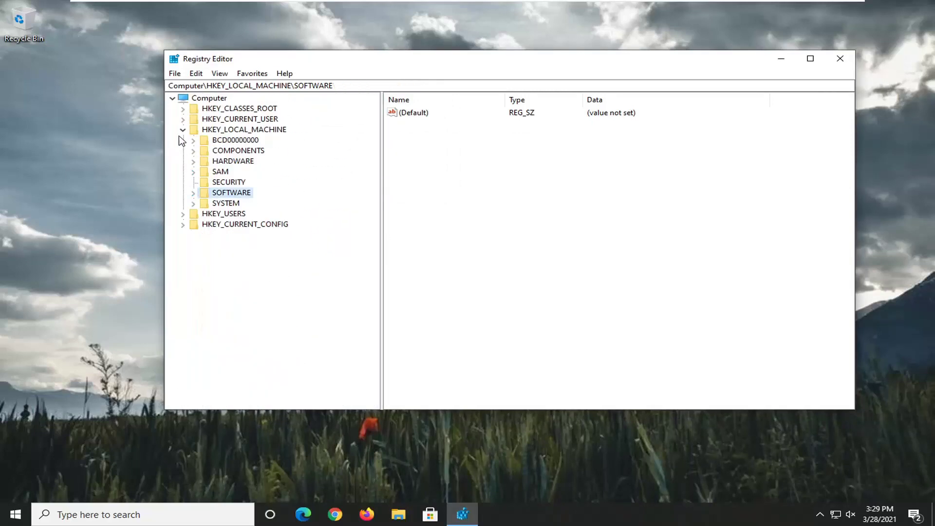
pyautogui.click(183, 129)
pyautogui.click(208, 99)
pyautogui.click(840, 58)
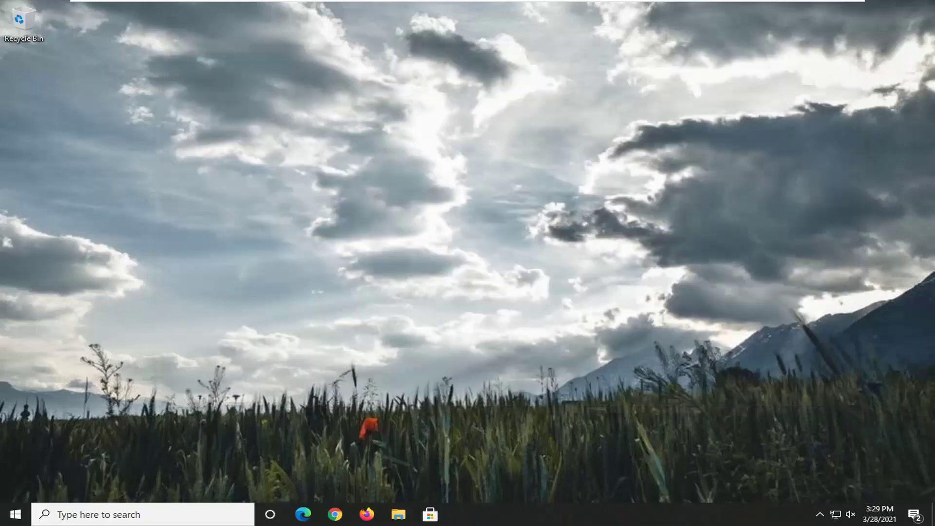